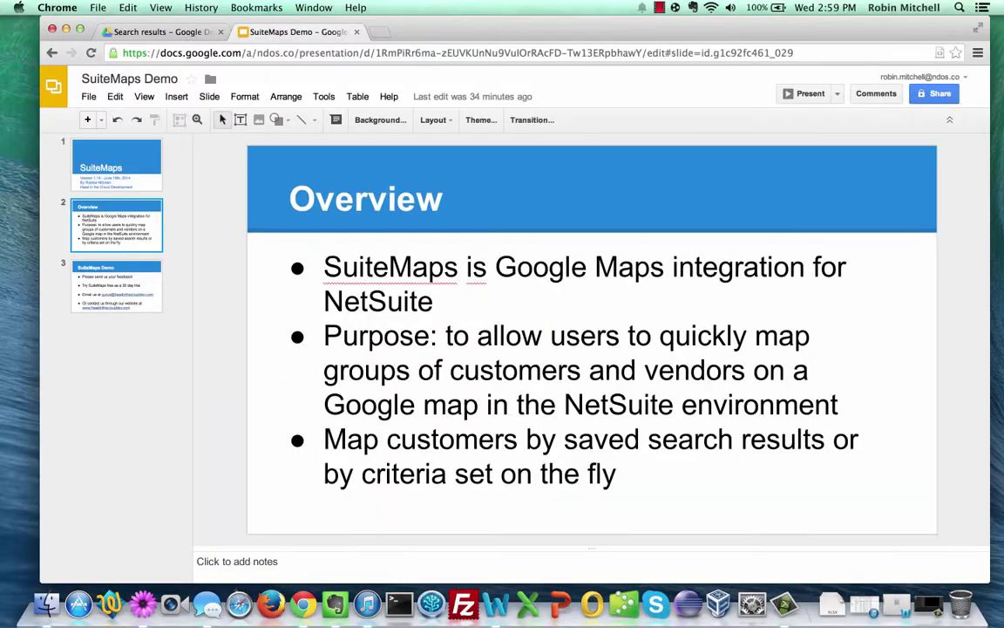
# Map the New Customers saved customer search in SuiteMaps, giving two pins
pyautogui.click(410, 31)
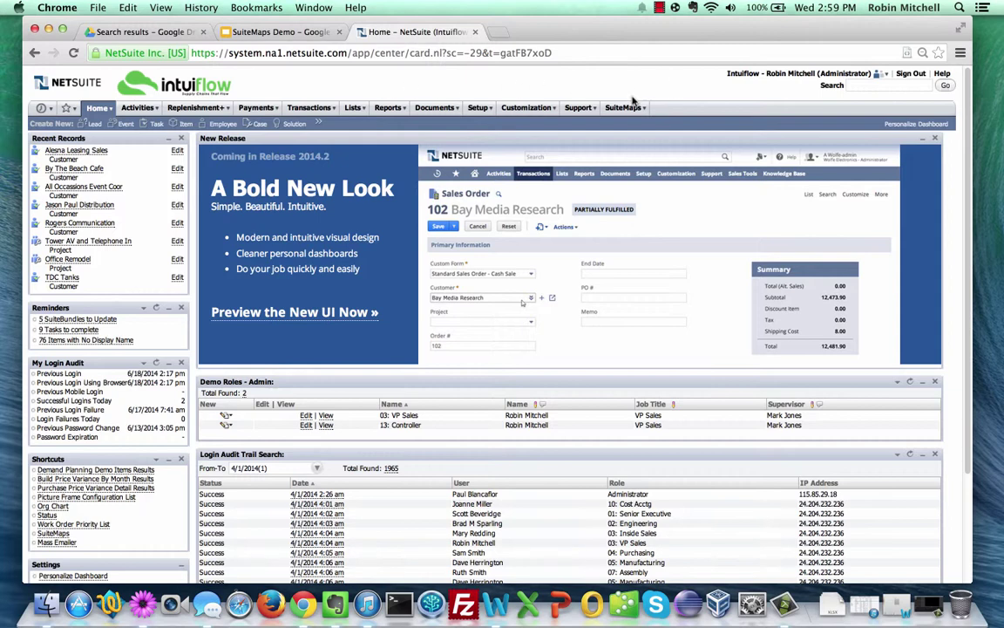
pyautogui.moveTo(624, 108)
pyautogui.click(720, 140)
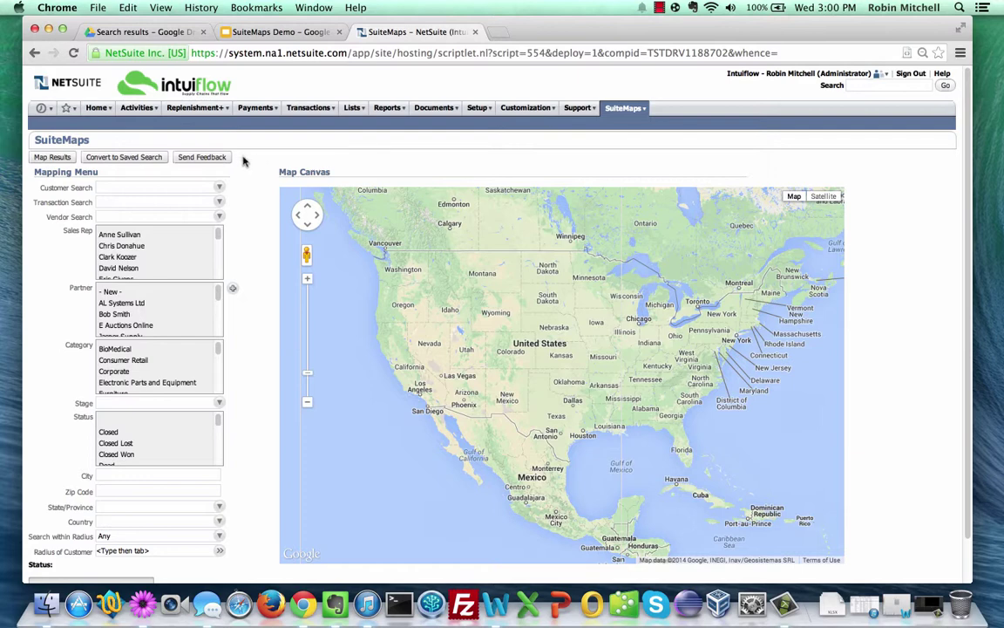
pyautogui.click(209, 186)
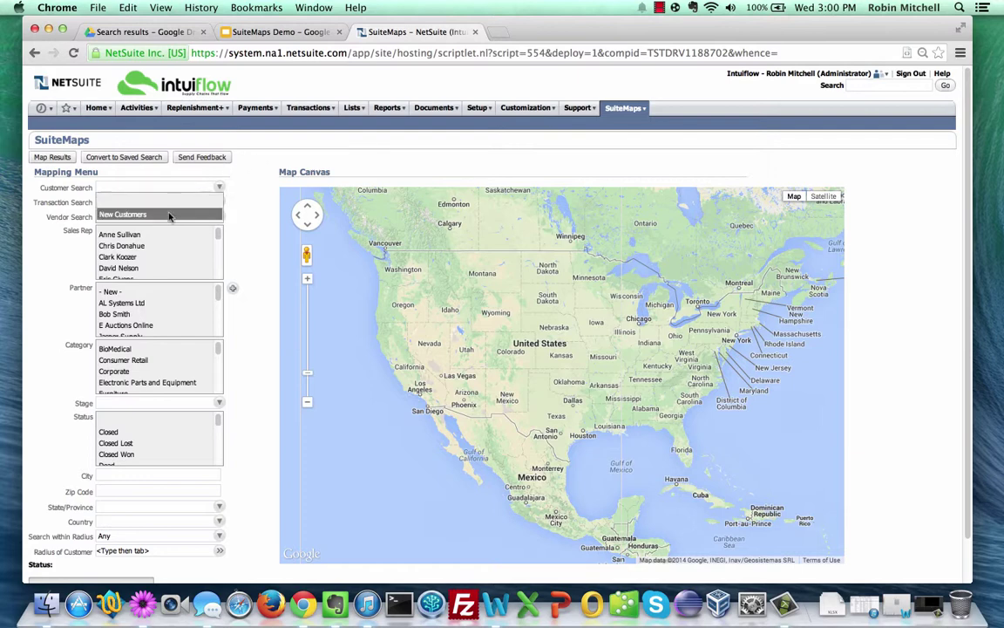
pyautogui.click(170, 216)
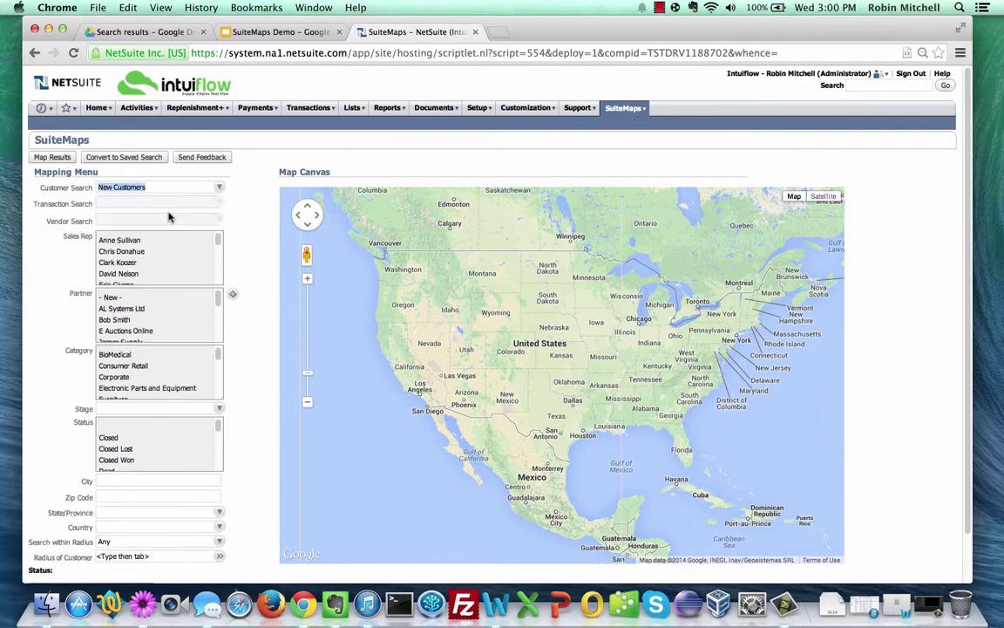
pyautogui.click(45, 159)
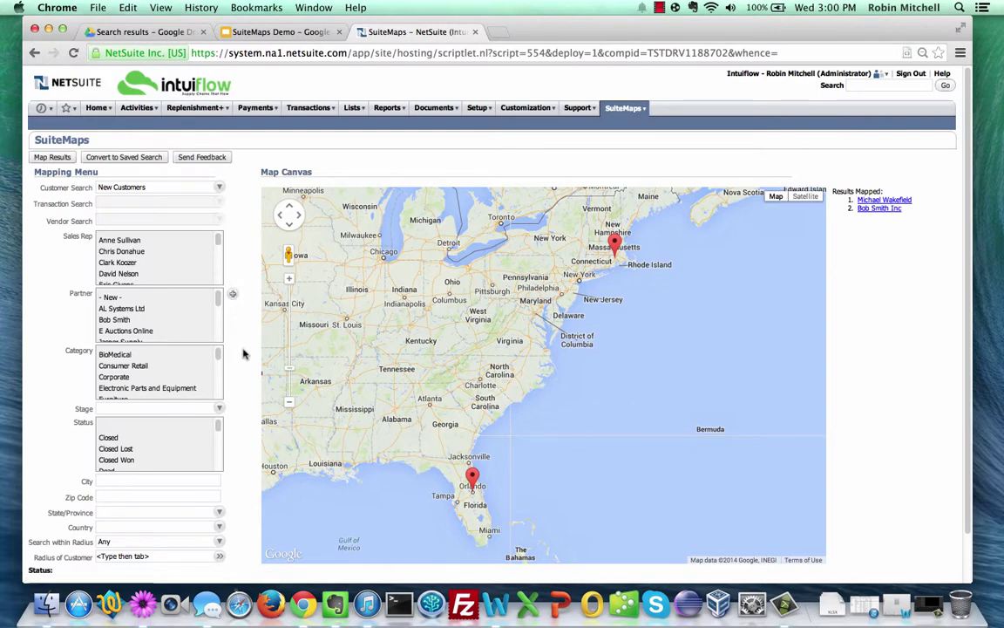
# Keep the radius at Any, inspect the Florida pin, then centre on Academy Avenue Liquor Store
pyautogui.click(207, 543)
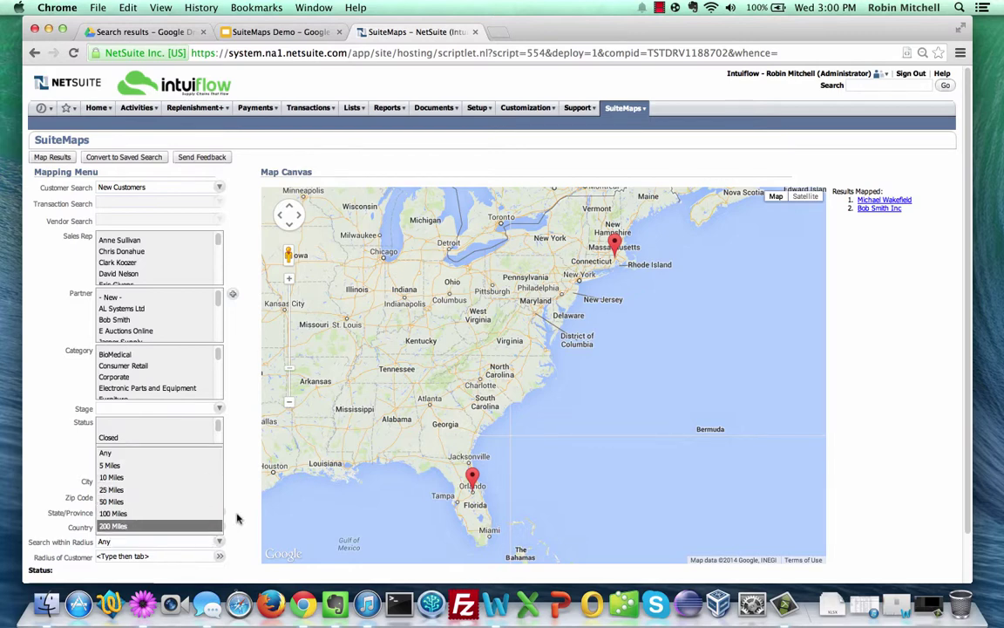
pyautogui.click(237, 520)
pyautogui.scroll(-3, 174, 514)
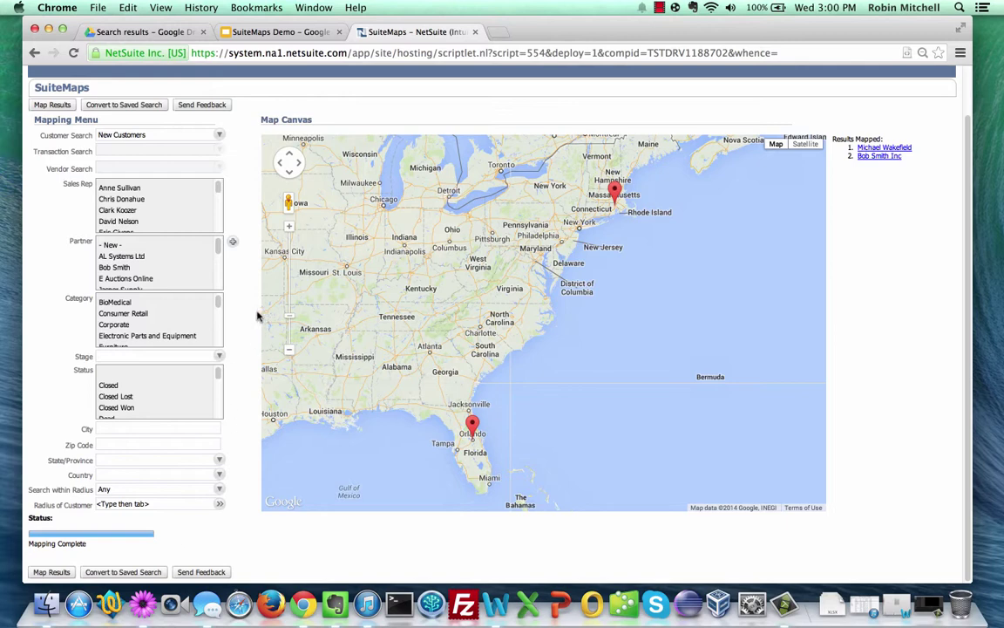
pyautogui.scroll(2, 253, 312)
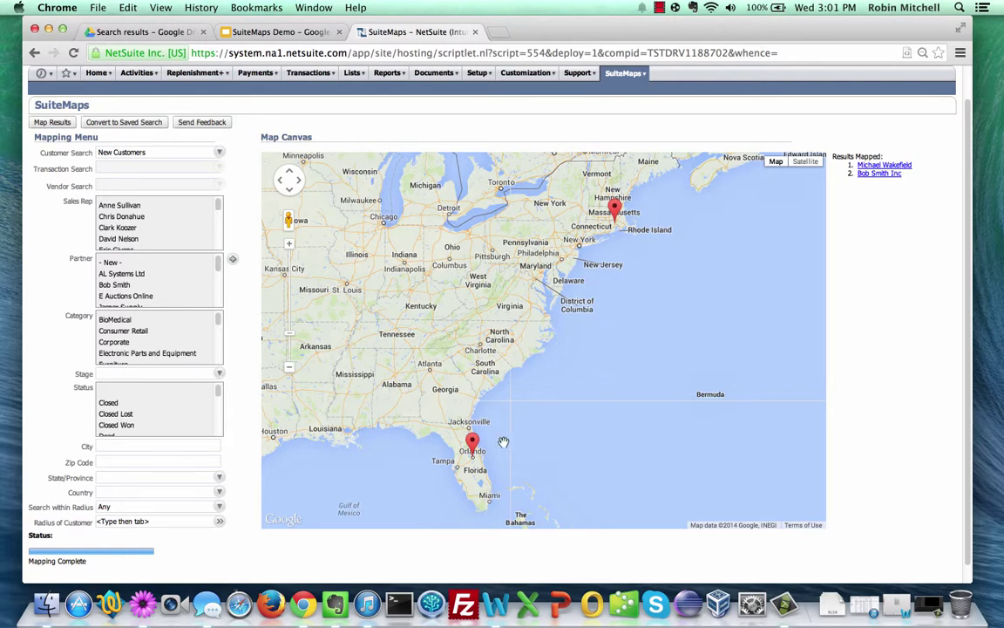
pyautogui.click(472, 442)
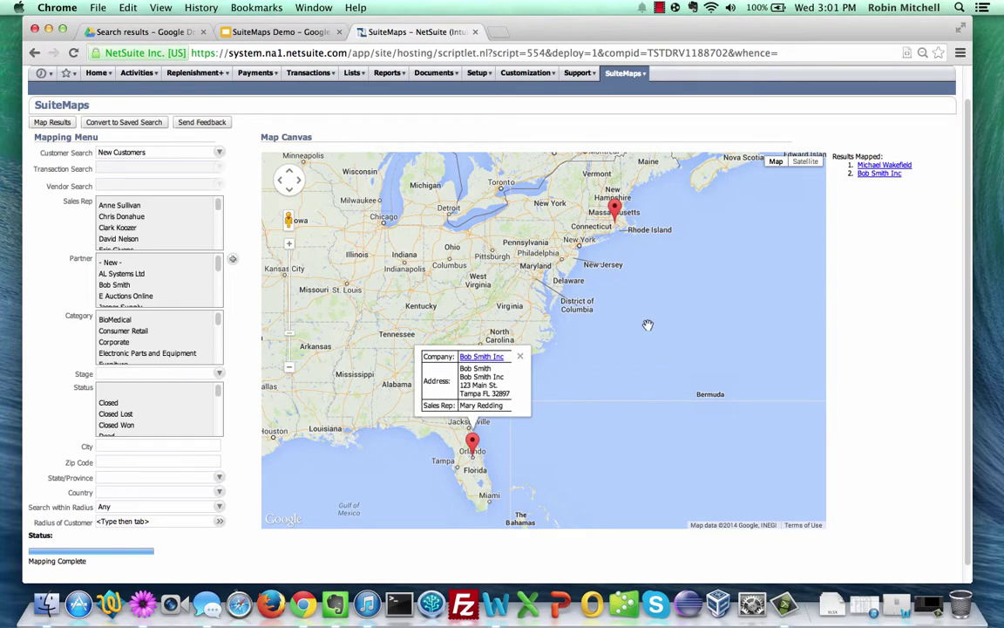
pyautogui.click(881, 165)
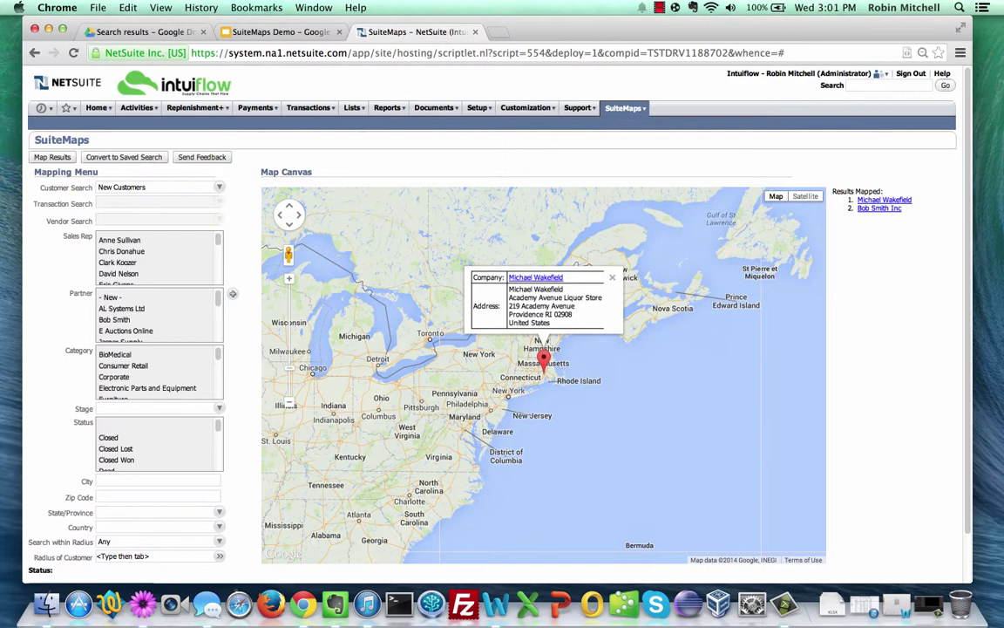
# Map My Recent Sales Orders and open Hambly Spirits' order SLS00000266 from its pin
pyautogui.click(168, 187)
pyautogui.click(160, 204)
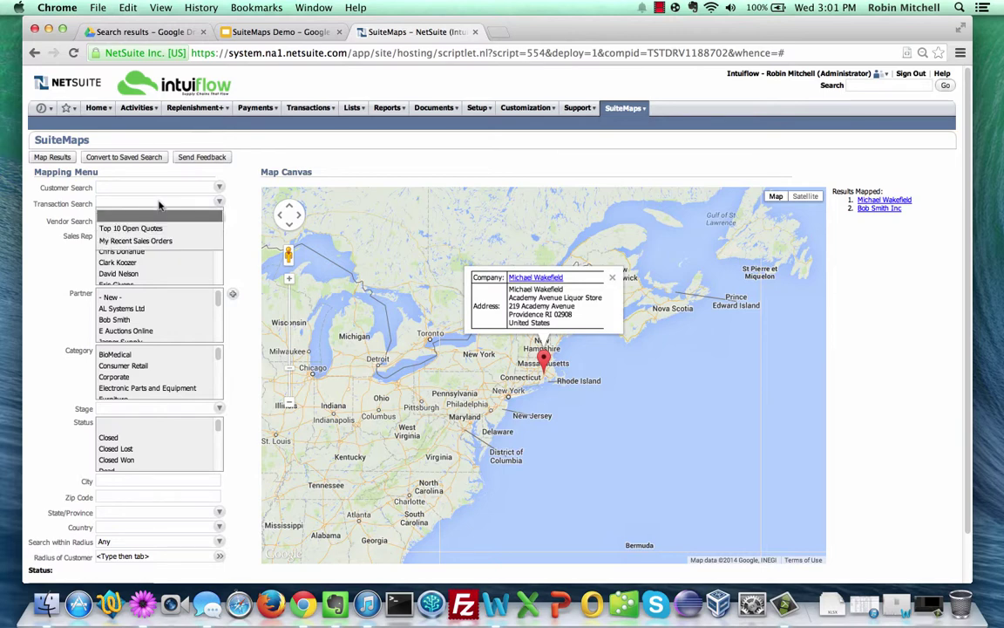
pyautogui.click(136, 242)
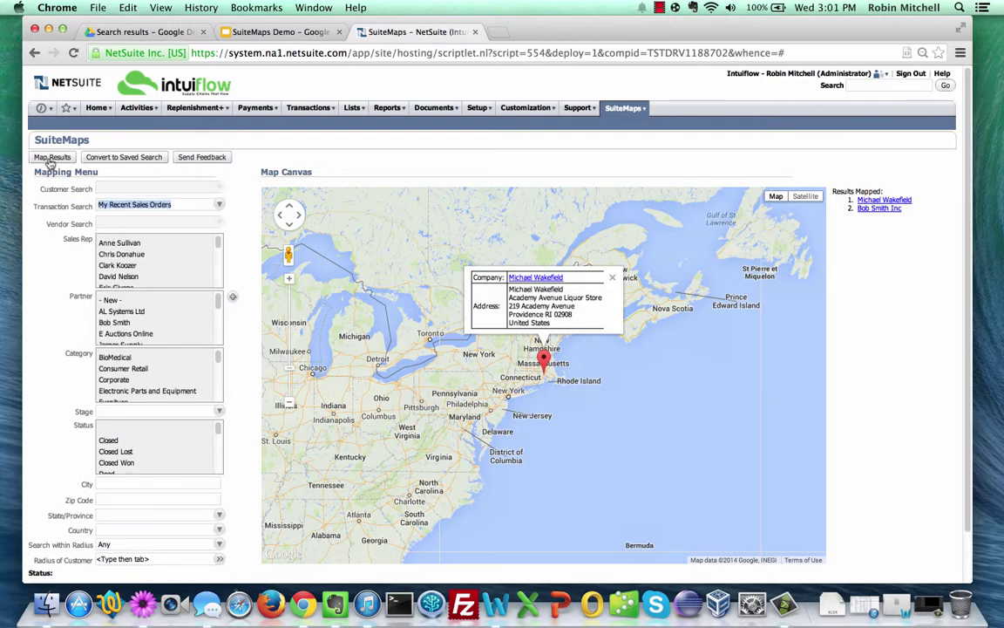
pyautogui.click(51, 157)
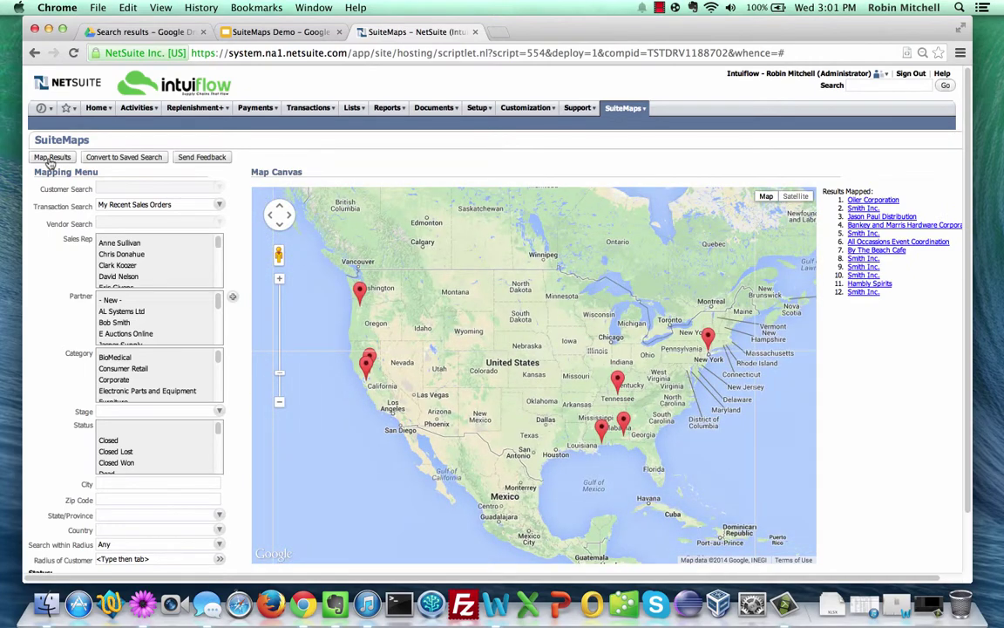
pyautogui.click(370, 358)
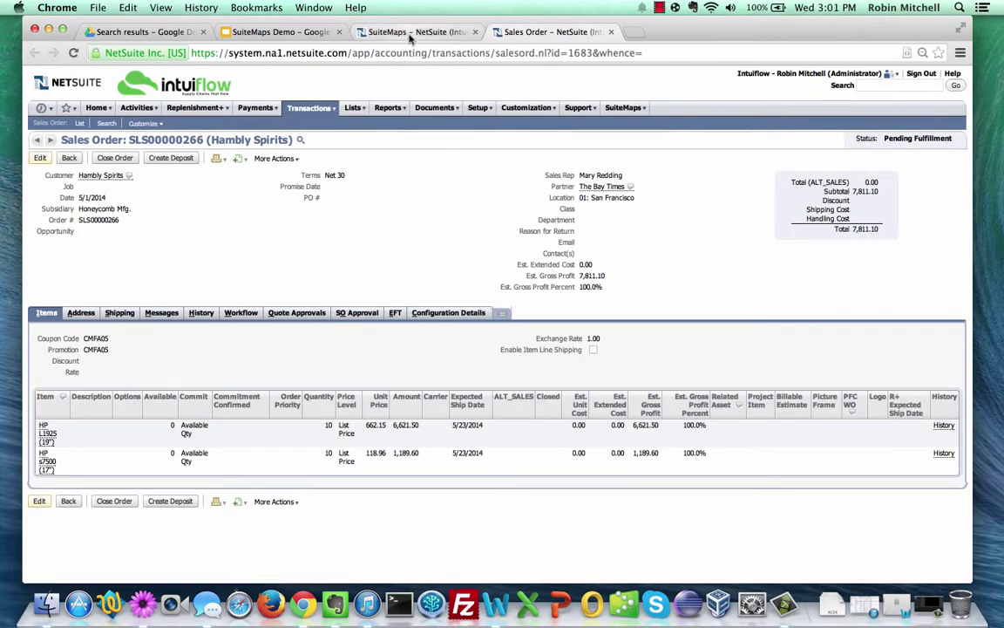
# Return to SuiteMaps and clear the My Recent Sales Orders transaction search
pyautogui.click(409, 33)
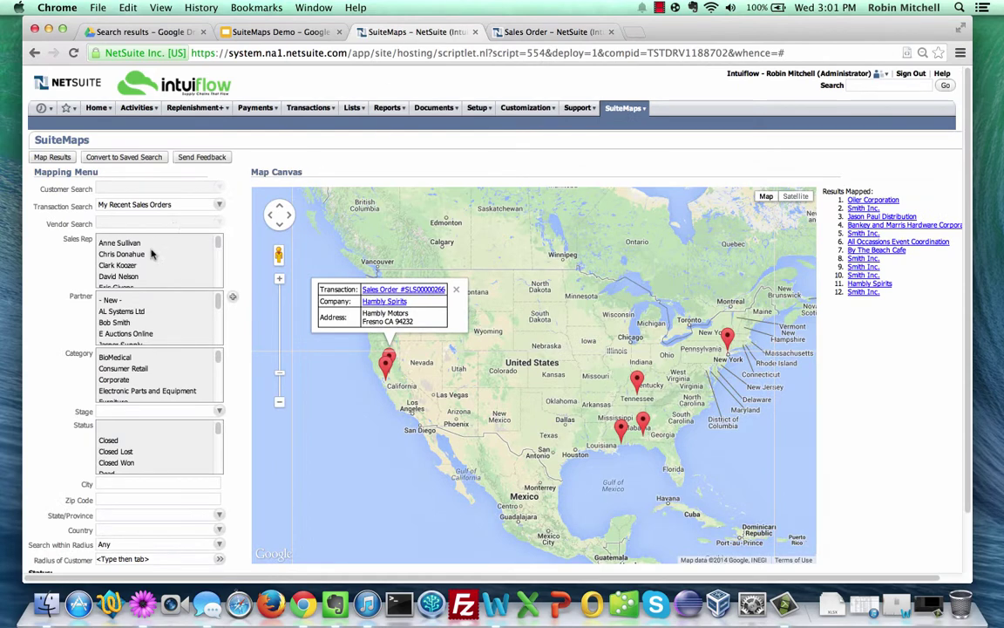
pyautogui.click(158, 205)
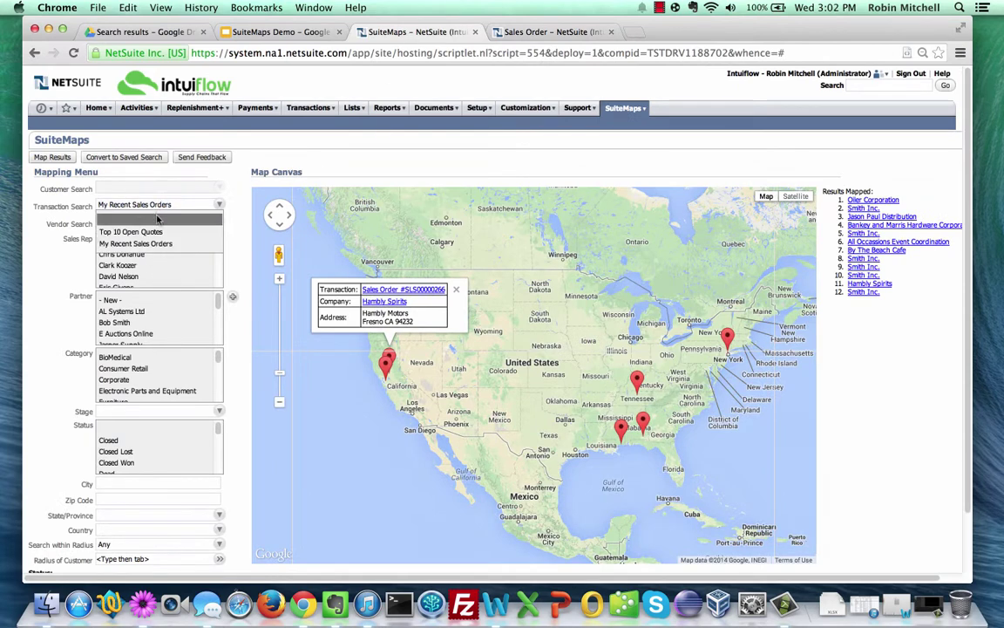
pyautogui.click(158, 221)
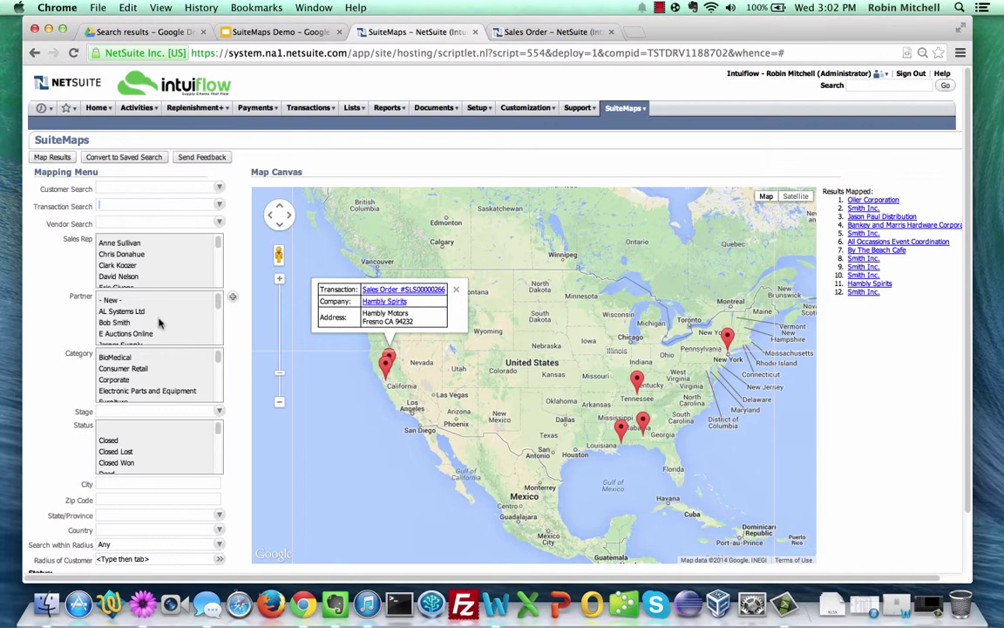
pyautogui.scroll(-1, 161, 260)
pyautogui.scroll(-2, 161, 260)
pyautogui.scroll(-1, 161, 262)
pyautogui.scroll(-1, 158, 270)
pyautogui.click(155, 271)
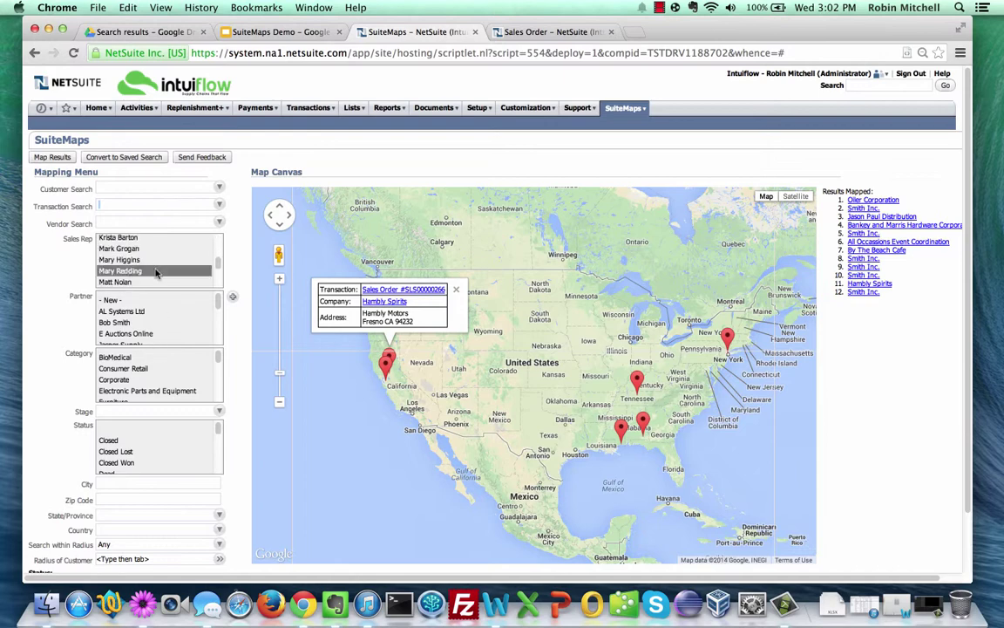
pyautogui.click(54, 159)
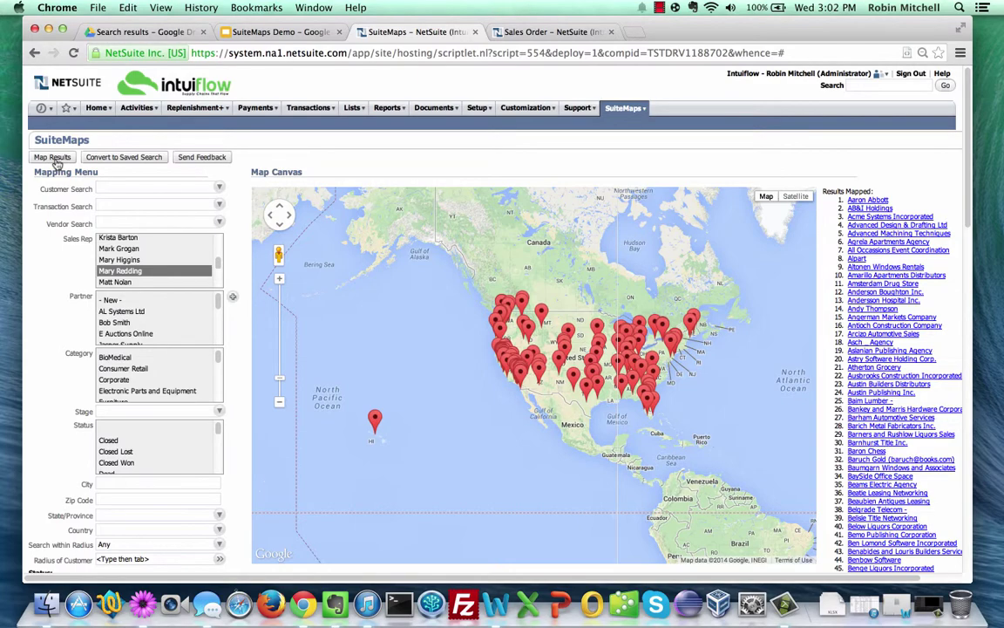
pyautogui.scroll(-1, 218, 129)
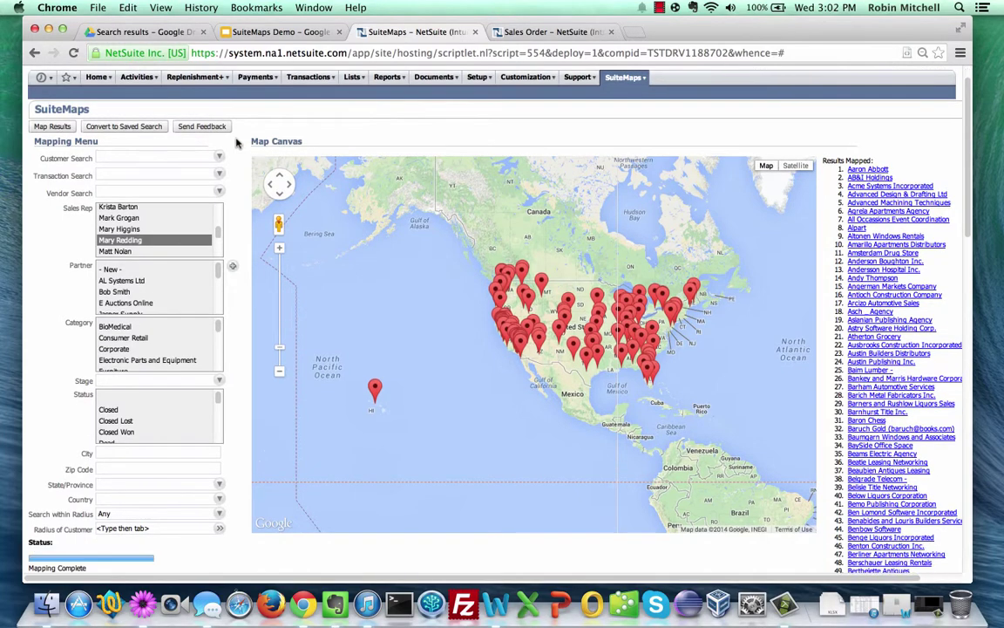
pyautogui.scroll(-1, 218, 140)
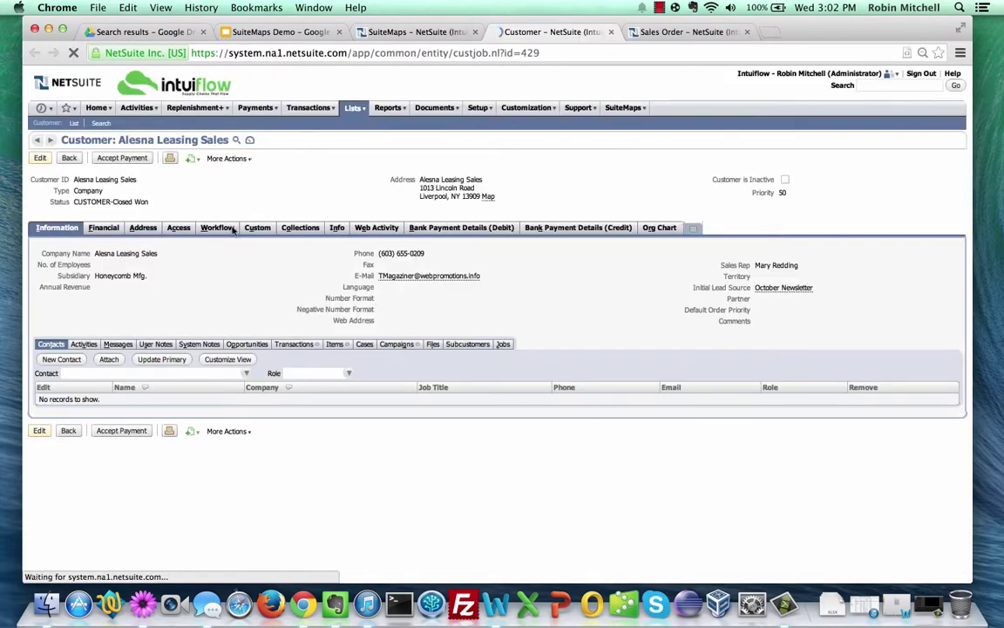
# Check Alesna Leasing Sales' address details, then close its record with Cmd+W
pyautogui.click(142, 263)
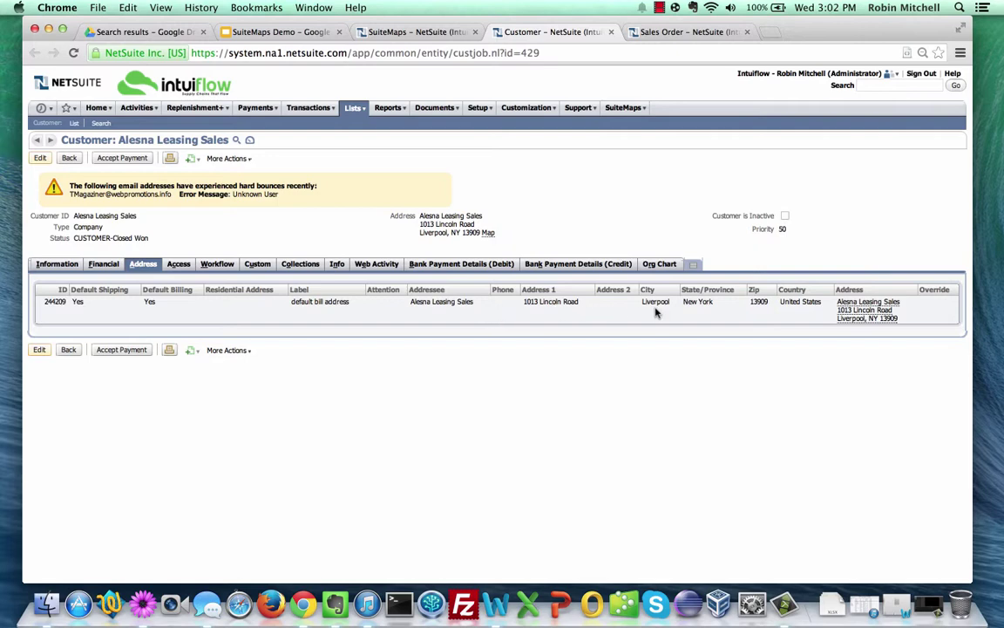
pyautogui.press('super+w')
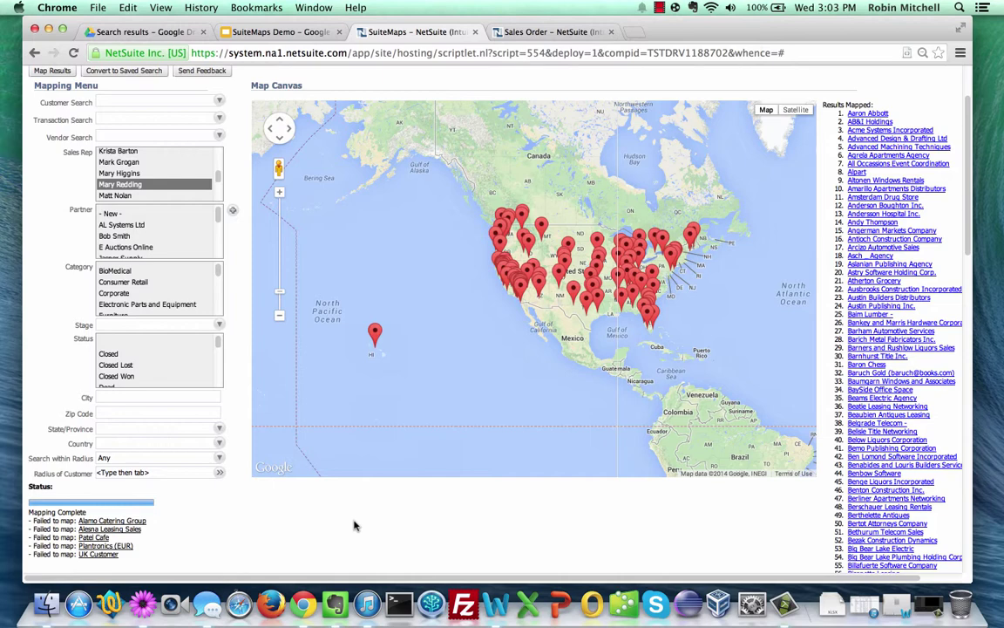
# Clear the sales rep filter and map customers within 200 miles of Beams Electric Agency
pyautogui.keyDown('super'); pyautogui.click(161, 186); pyautogui.keyUp('super')
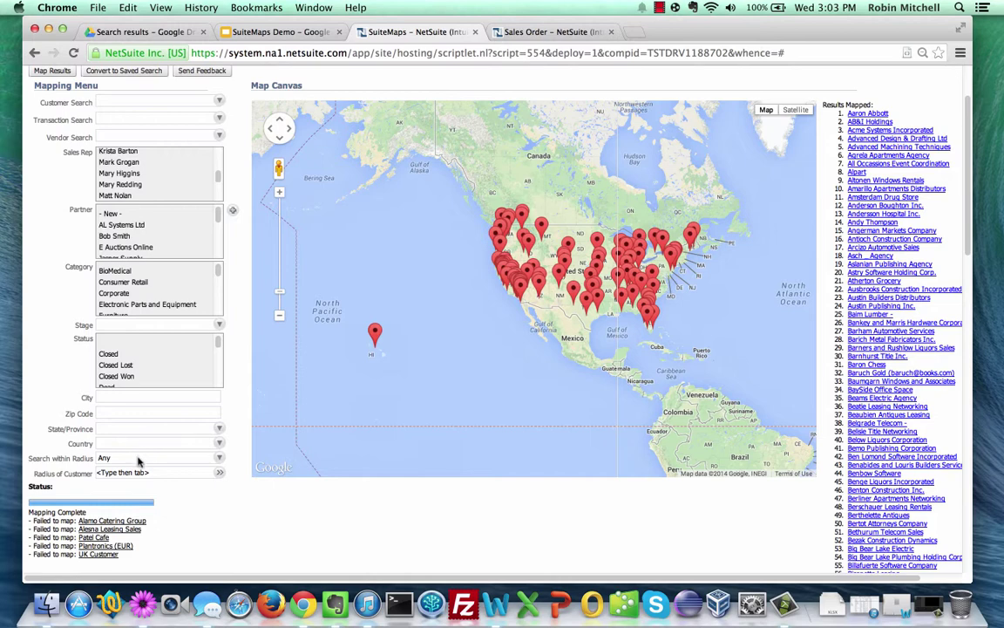
pyautogui.click(140, 459)
pyautogui.click(122, 441)
pyautogui.click(159, 471)
pyautogui.write('beams e')
pyautogui.write('l')
pyautogui.press('Return')
pyautogui.scroll(1, 61, 105)
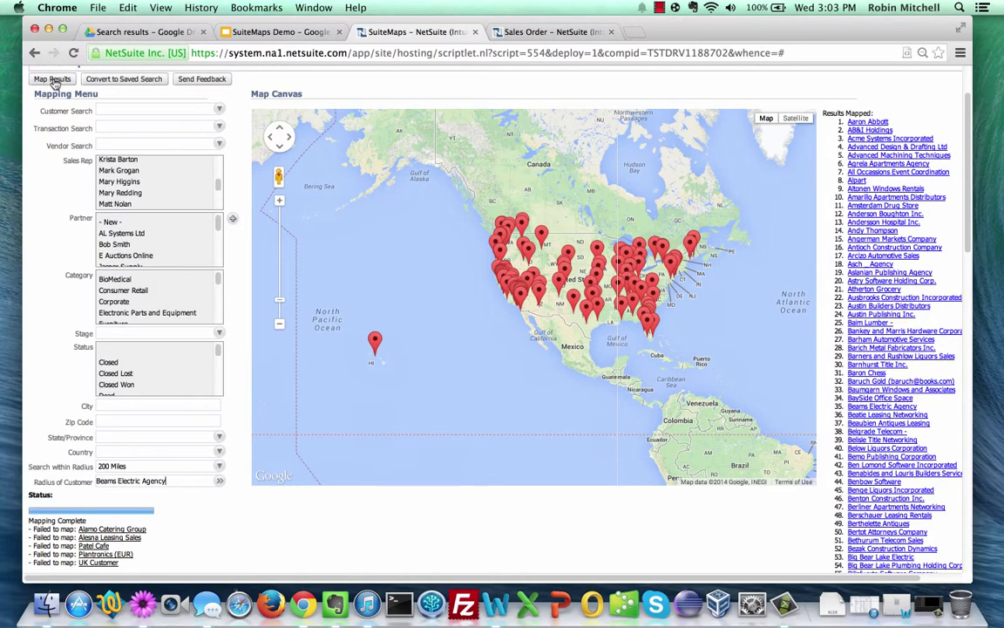
pyautogui.click(53, 80)
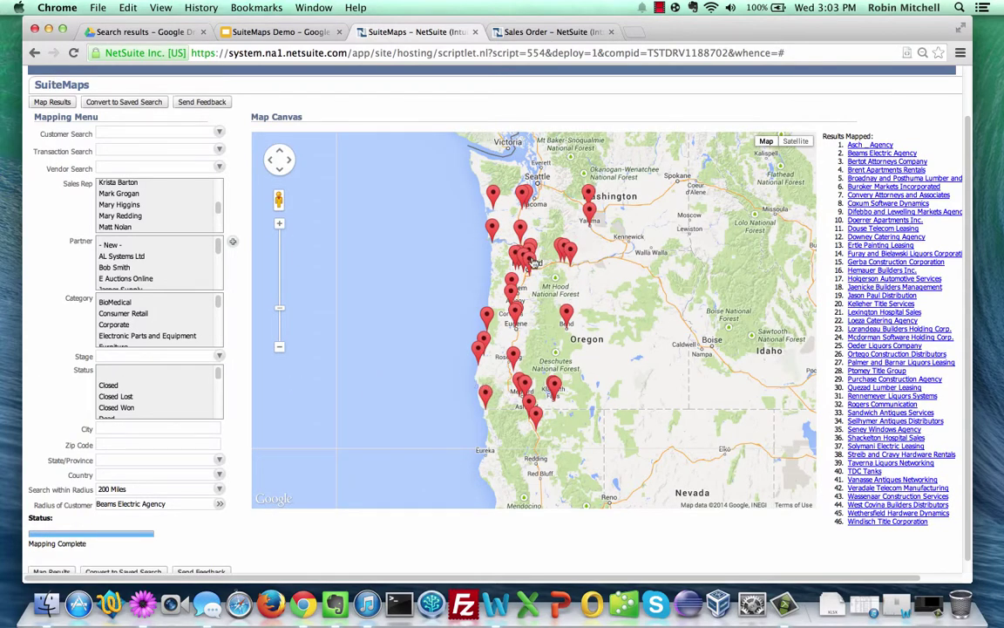
pyautogui.click(73, 53)
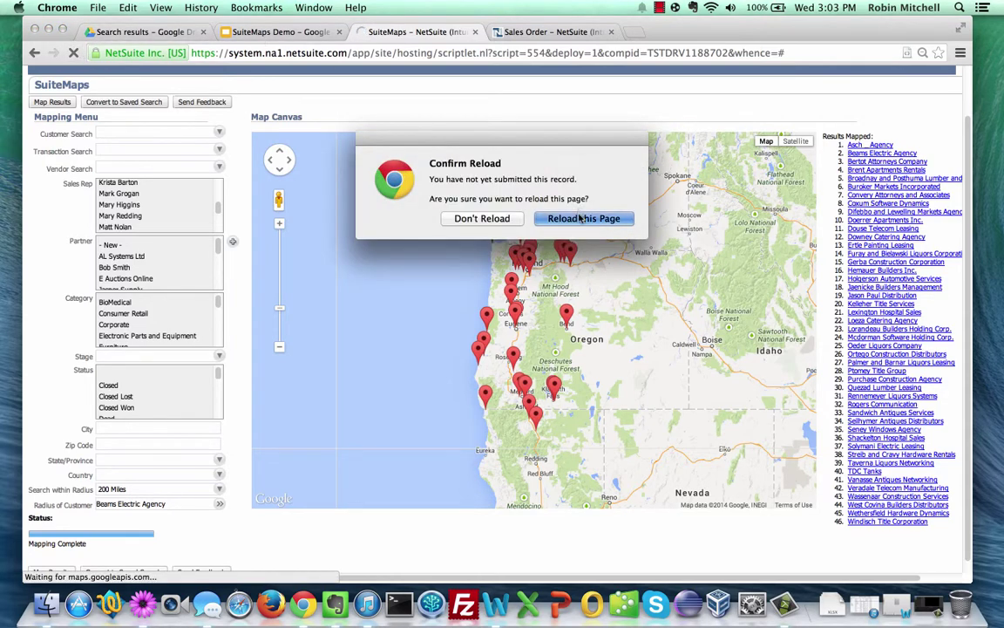
pyautogui.press('Return')
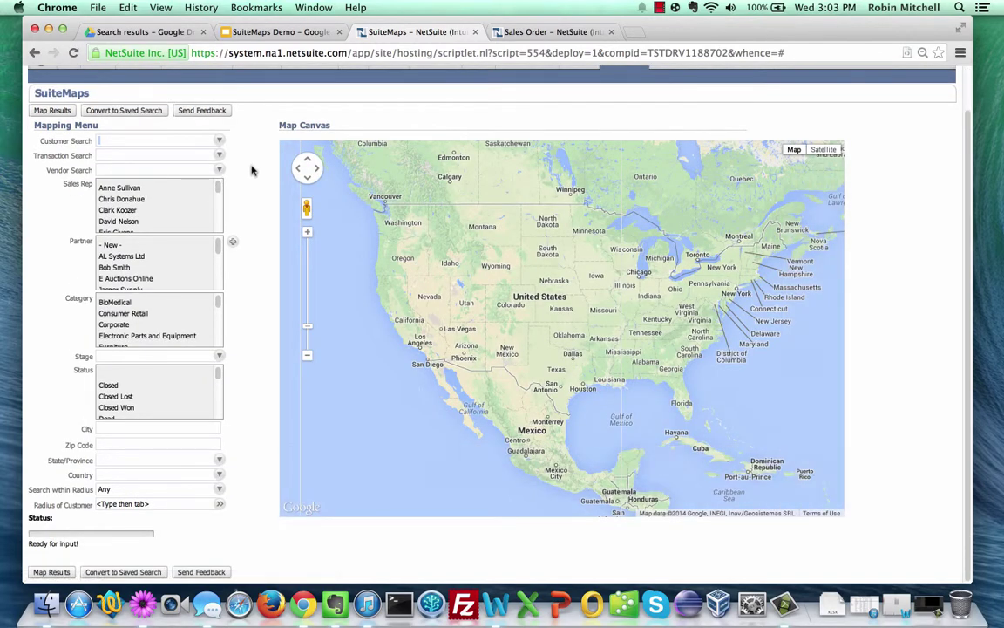
pyautogui.scroll(-1, 189, 208)
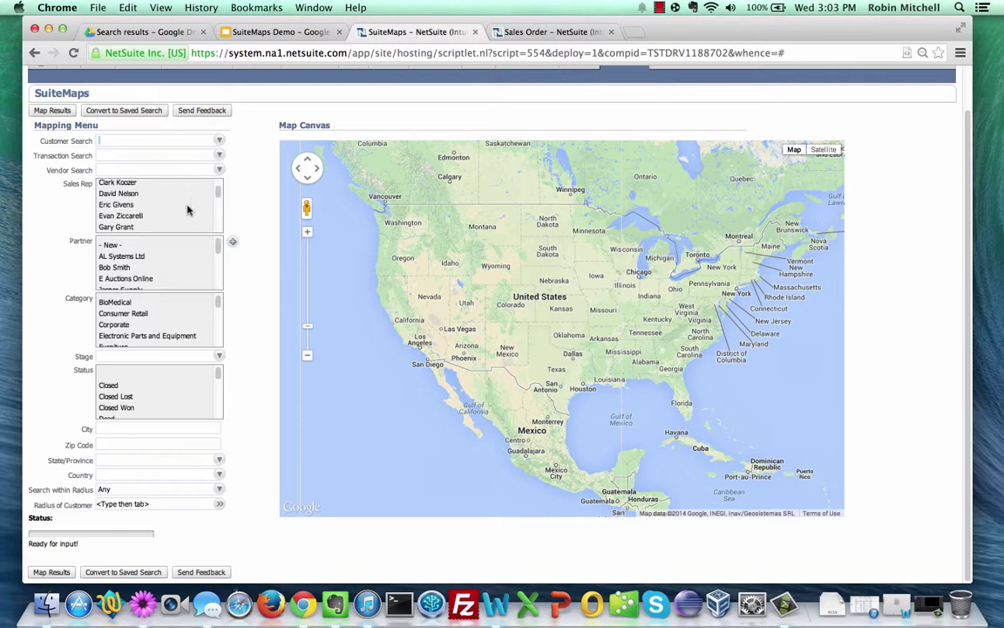
pyautogui.scroll(-3, 188, 208)
pyautogui.scroll(-2, 179, 209)
pyautogui.click(162, 217)
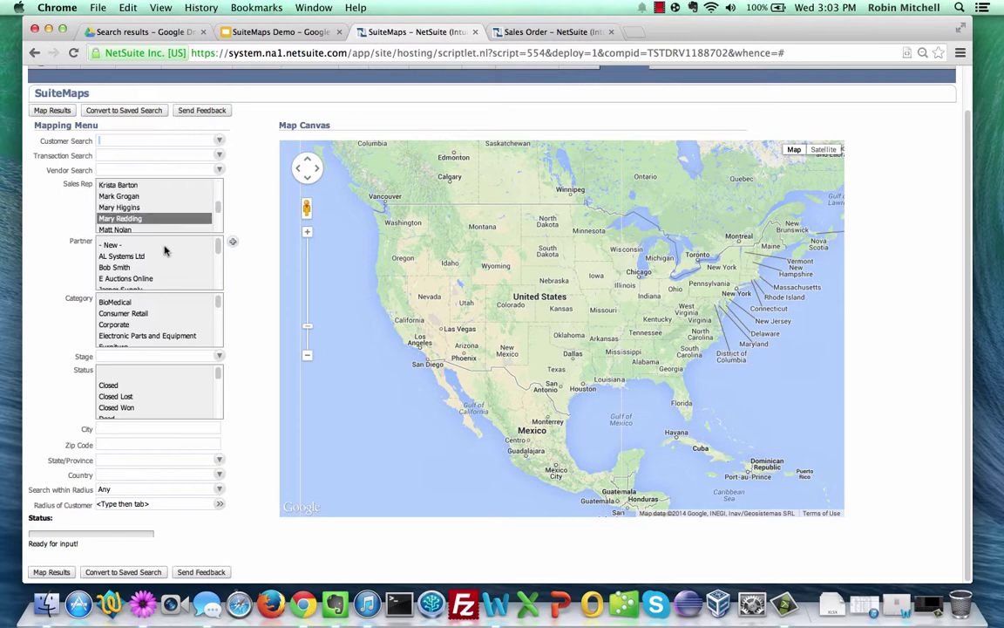
pyautogui.click(172, 325)
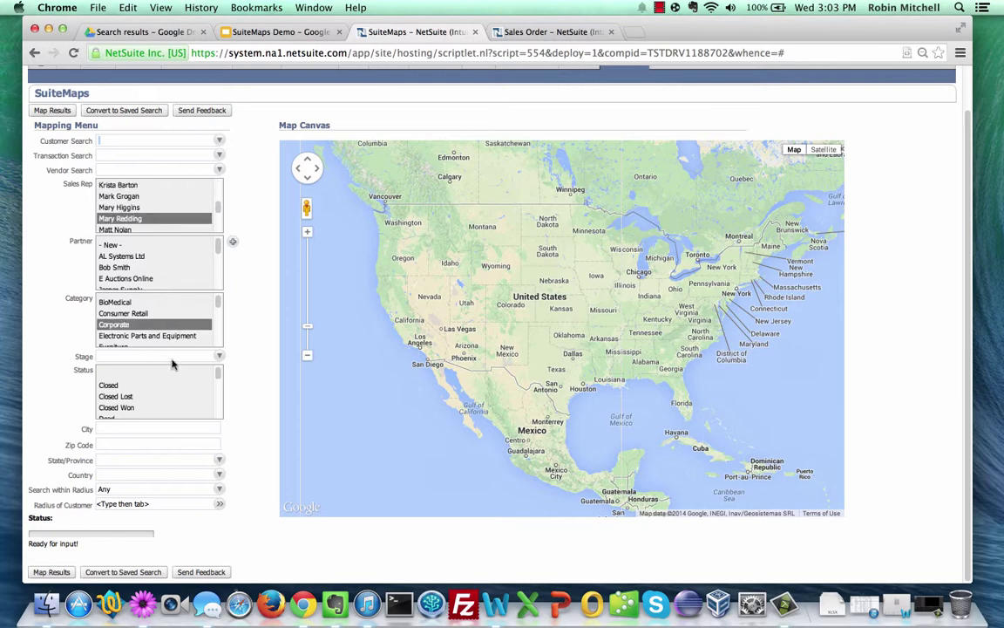
pyautogui.scroll(-1, 172, 384)
pyautogui.click(171, 405)
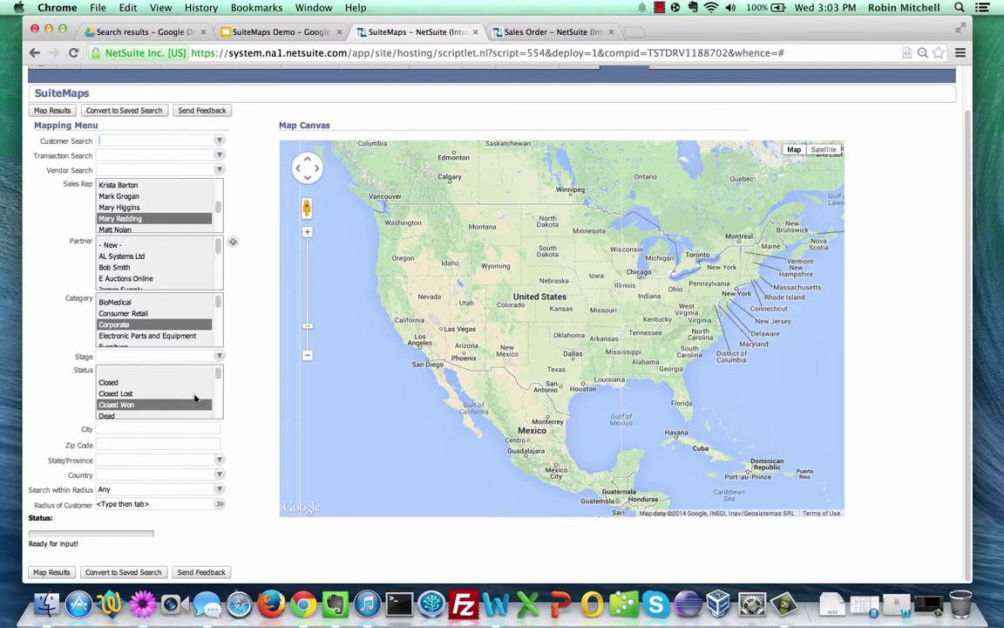
pyautogui.click(39, 114)
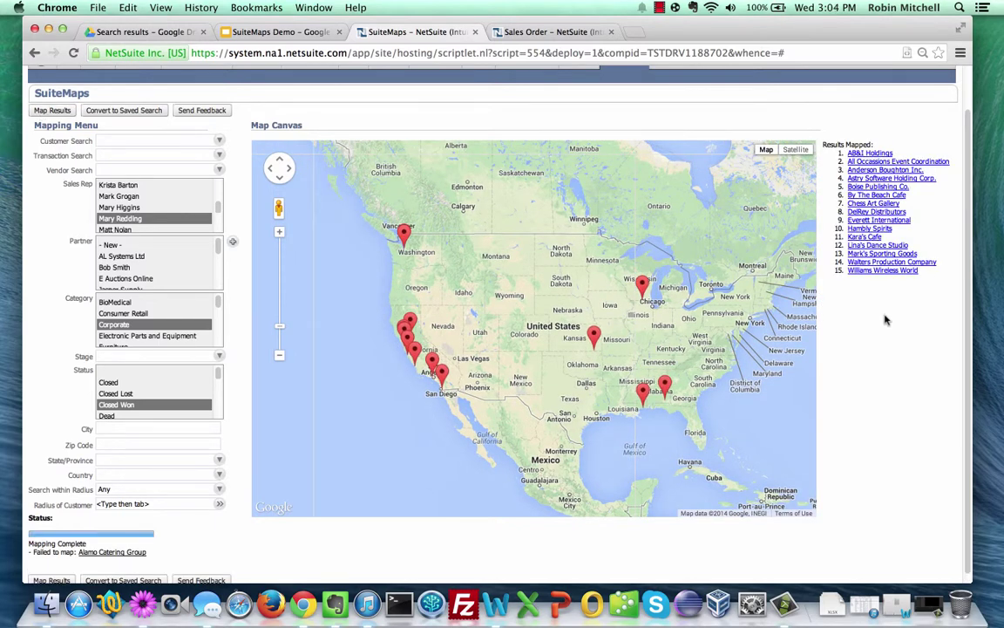
# Save the mapped results as saved search 'Mary Corporate Customers' and choose to view it
pyautogui.click(119, 111)
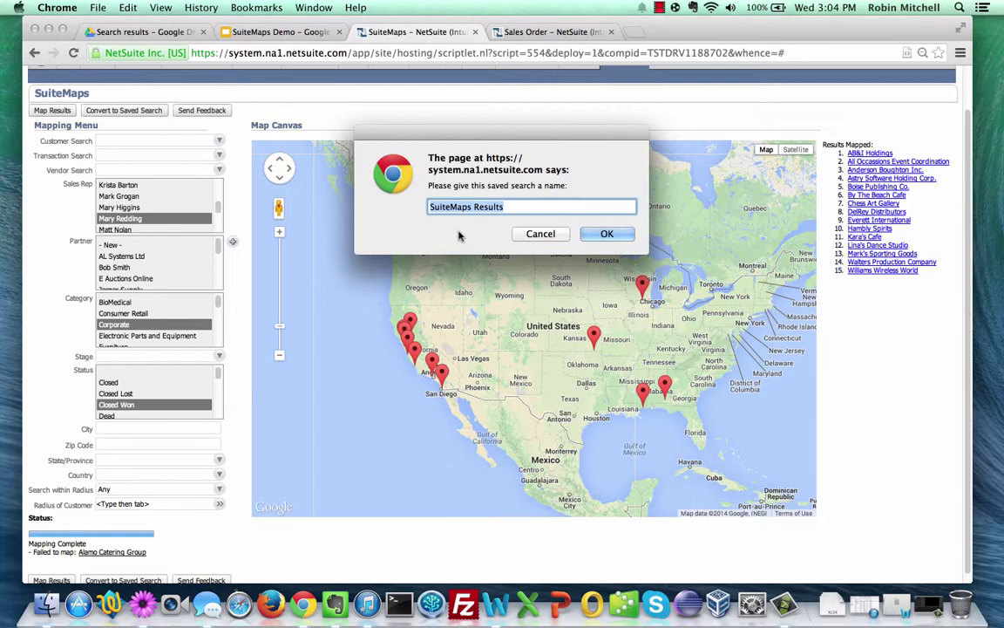
pyautogui.write('Mary Corpor')
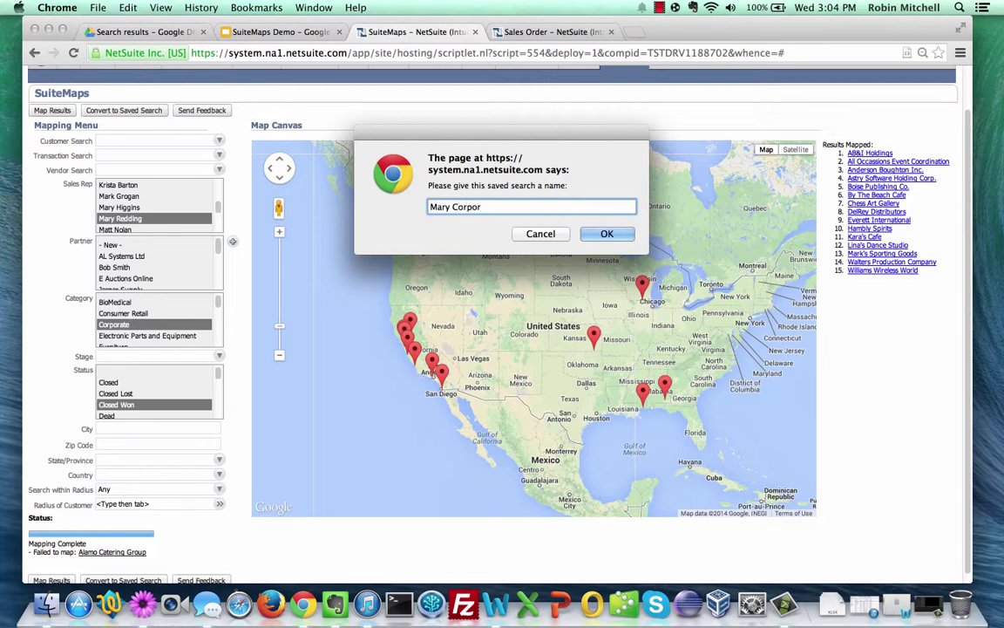
pyautogui.write('ate Customers')
pyautogui.press('Return')
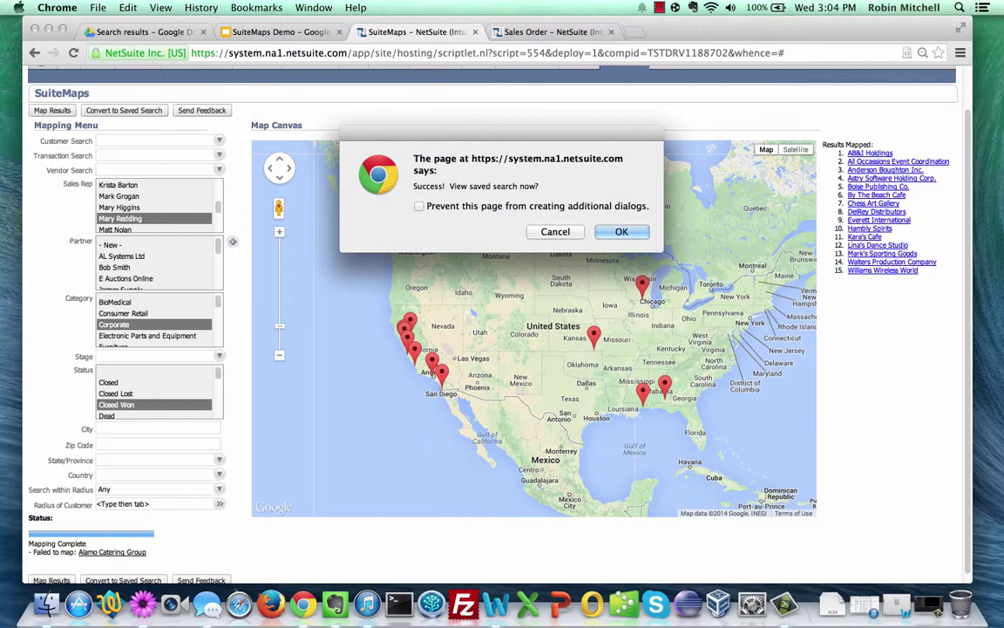
pyautogui.click(618, 232)
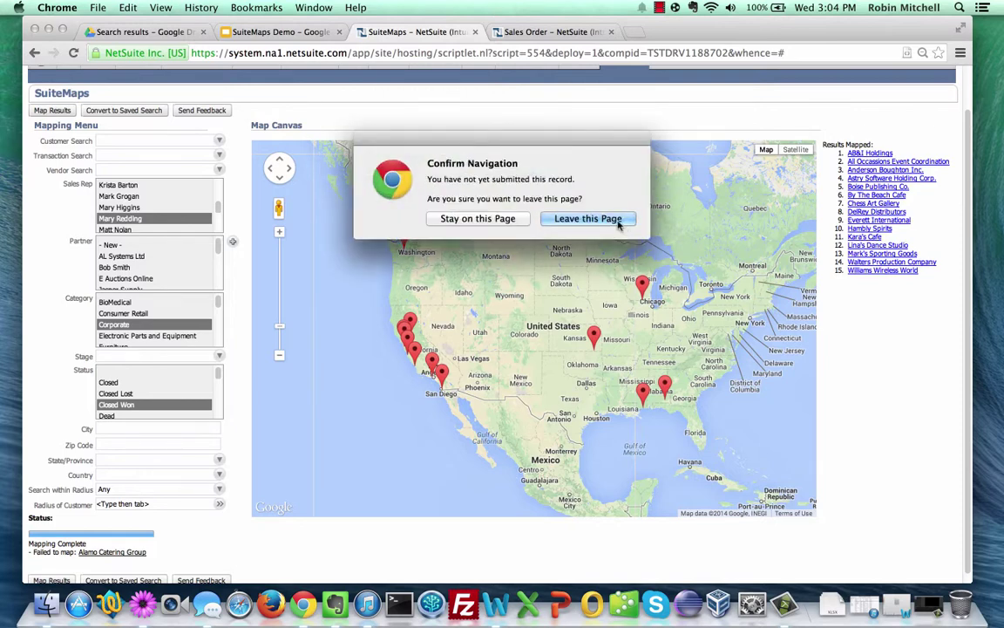
# Confirm leaving SuiteMaps to open the Mary Corporate Customers search results
pyautogui.click(618, 224)
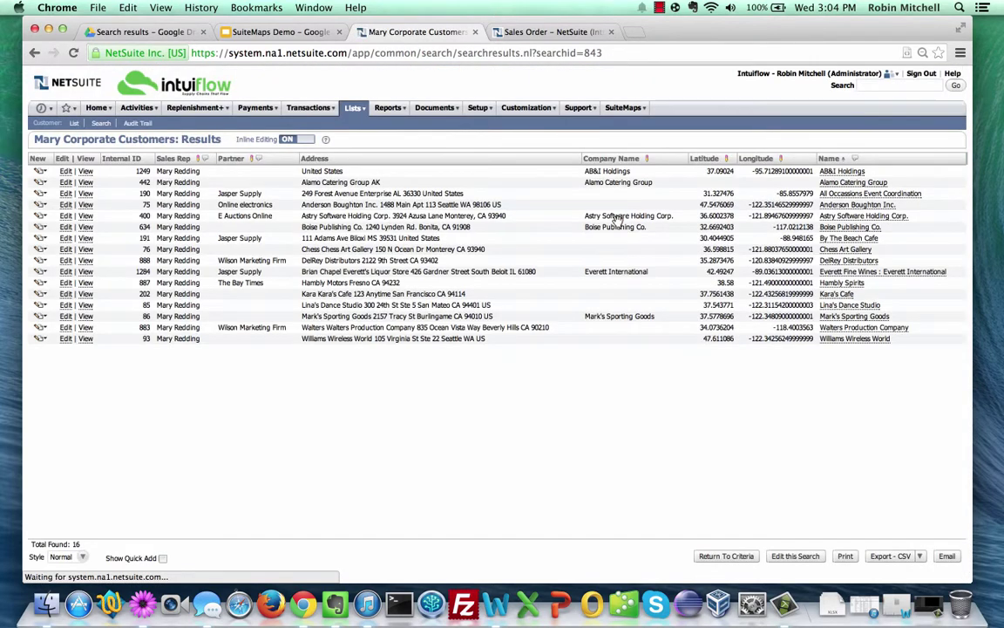